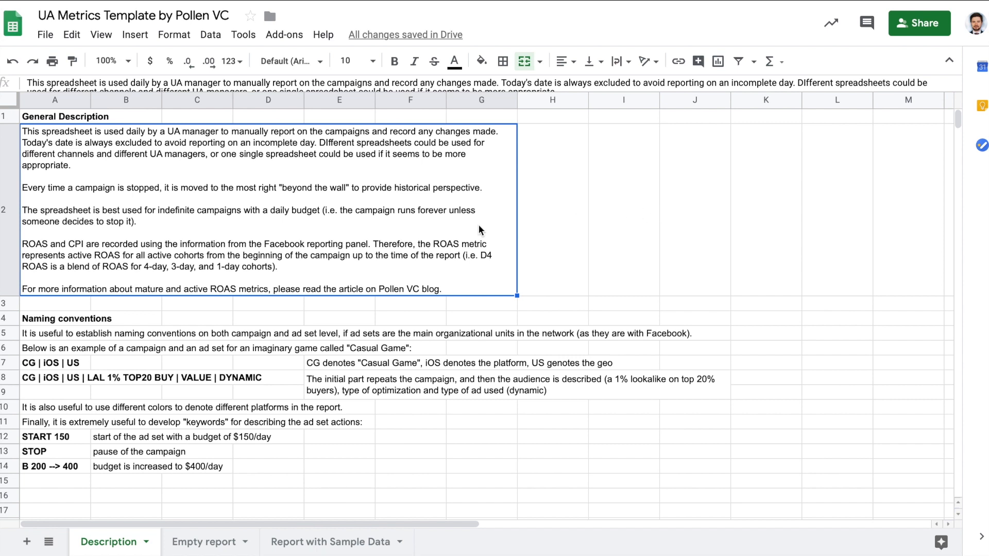
- Examine the empty and sample report sheets, the naming convention examples and the ad set action keywords in the description
left_click(212, 543)
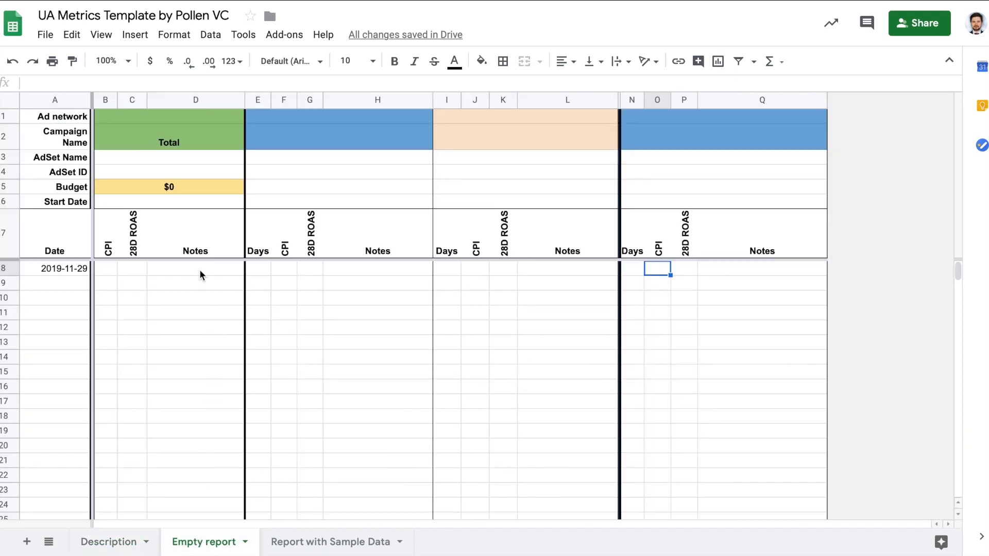
left_click(320, 543)
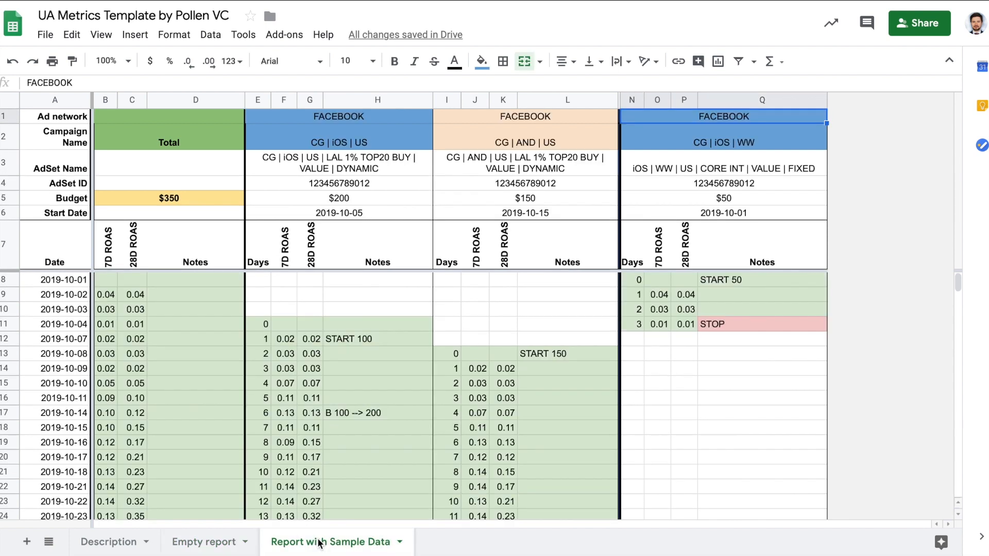
scroll(348, 396, "down", 3)
scroll(346, 393, "up", 3)
left_click(126, 540)
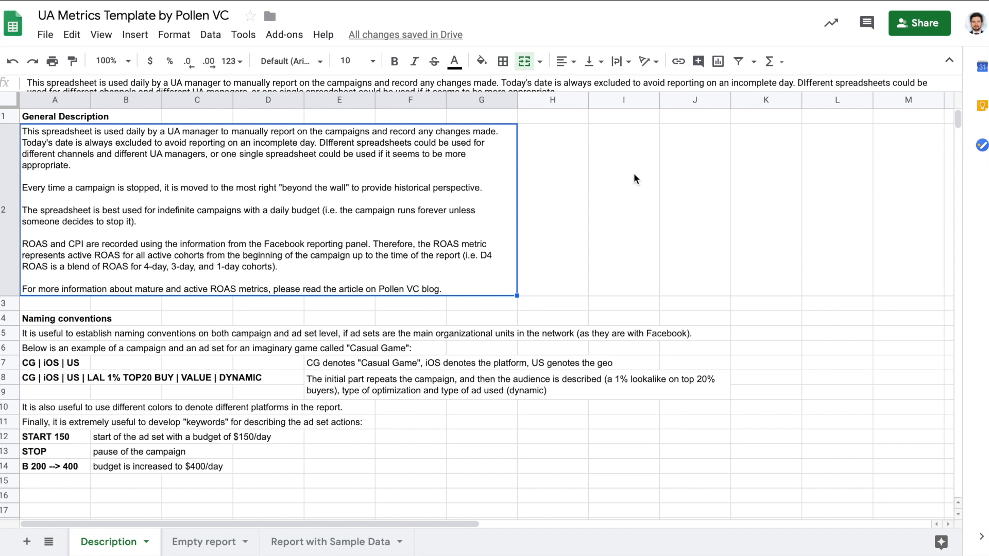
left_click(76, 365)
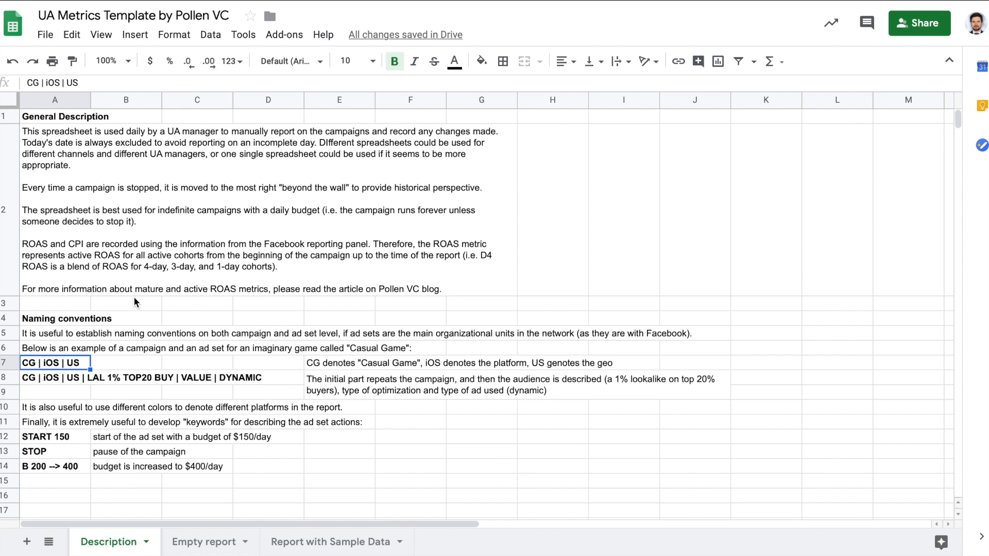
left_click(57, 381)
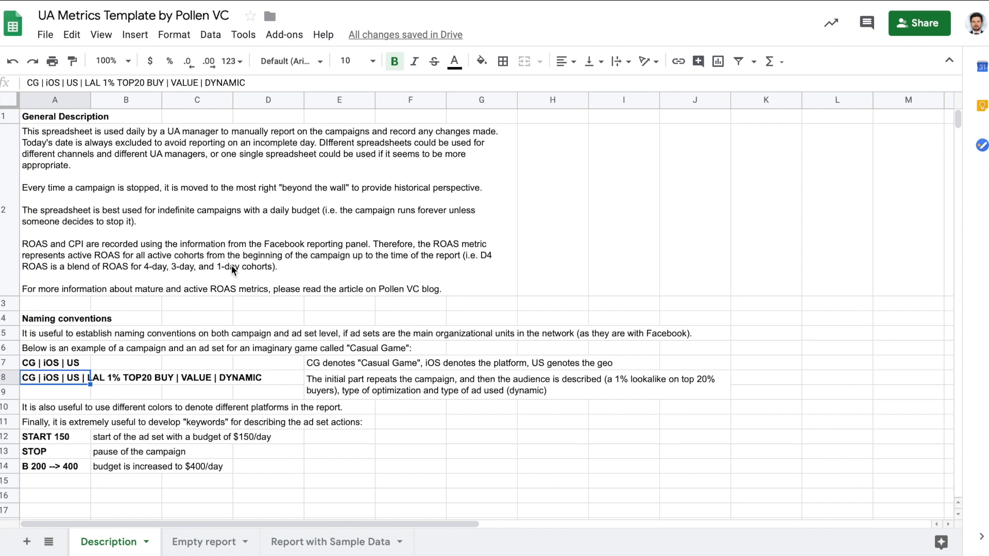
key("Down")
key("Down")
key("Down")
key("Down")
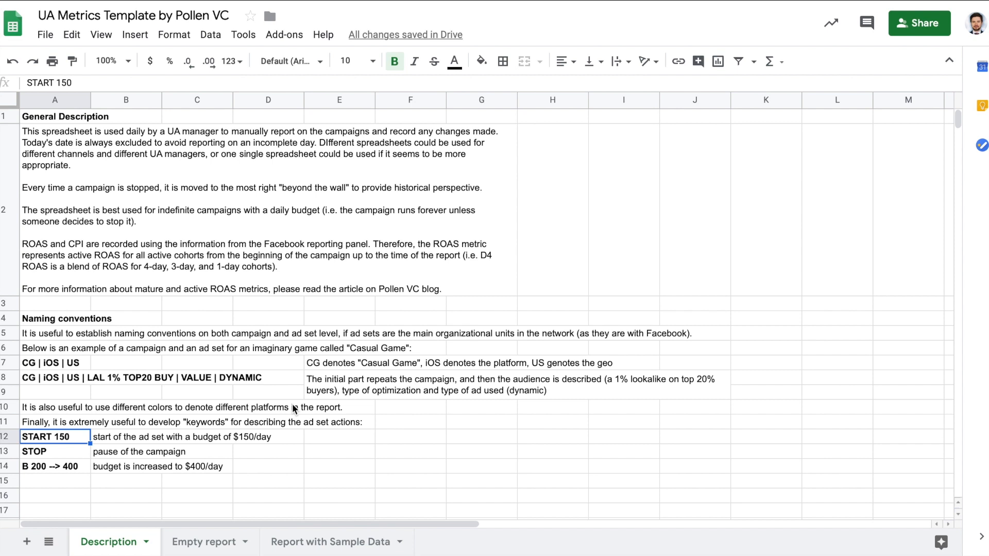
- Enter FACEBOOK as the ad network of the first campaign block in the Empty report sheet
left_click(204, 542)
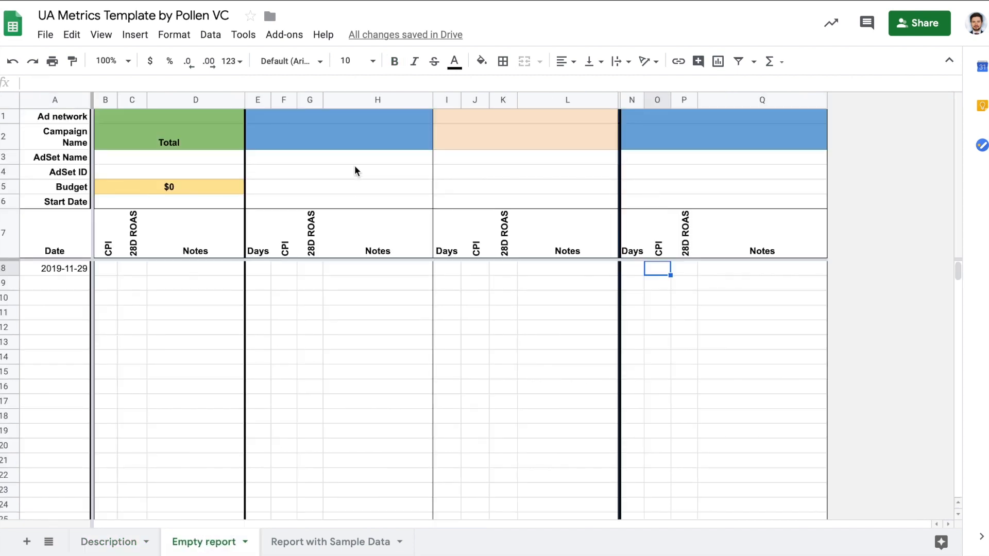
left_click(359, 119)
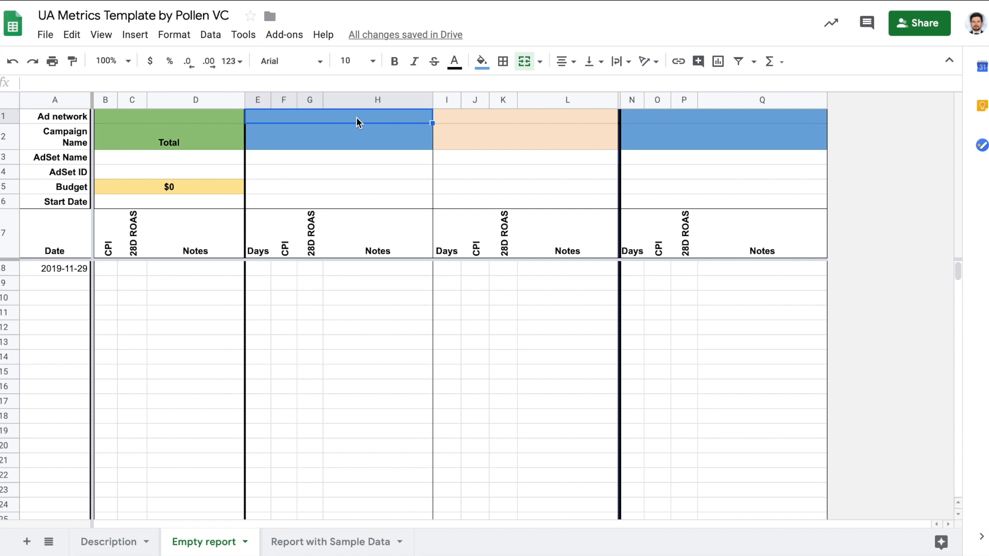
type("FACEB")
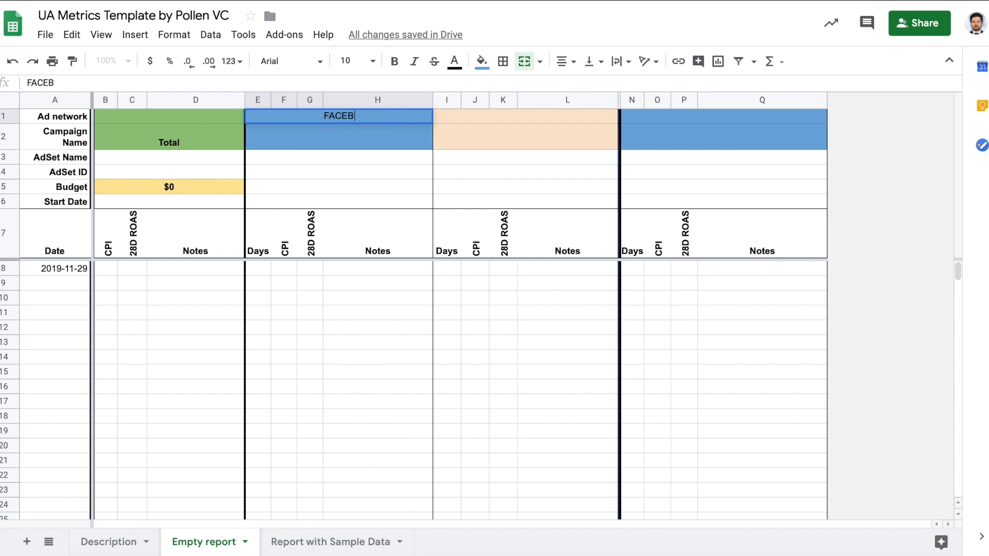
type("OOK")
key("Return")
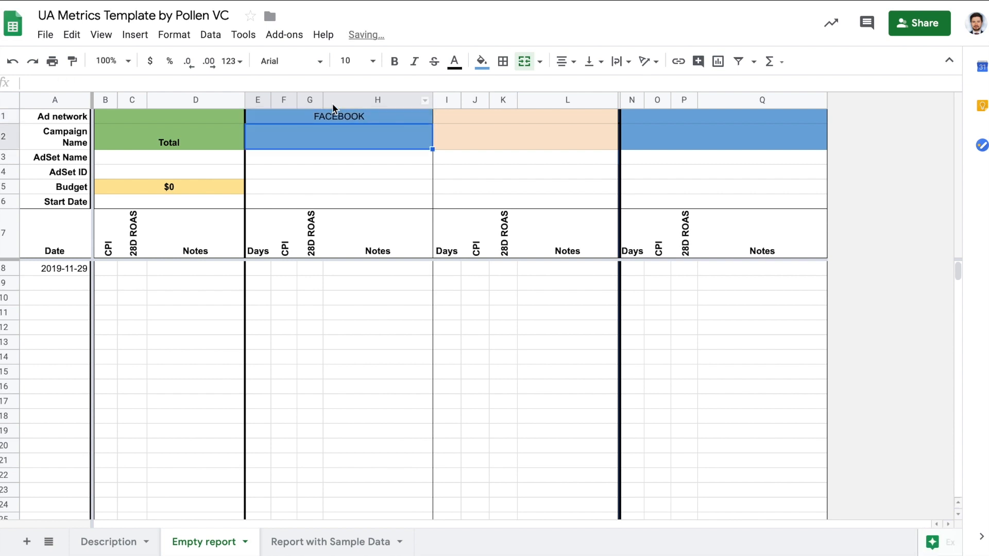
- Copy the example campaign name "CG | iOS | US" from the Description sheet into the Facebook block's Campaign Name
left_click(110, 541)
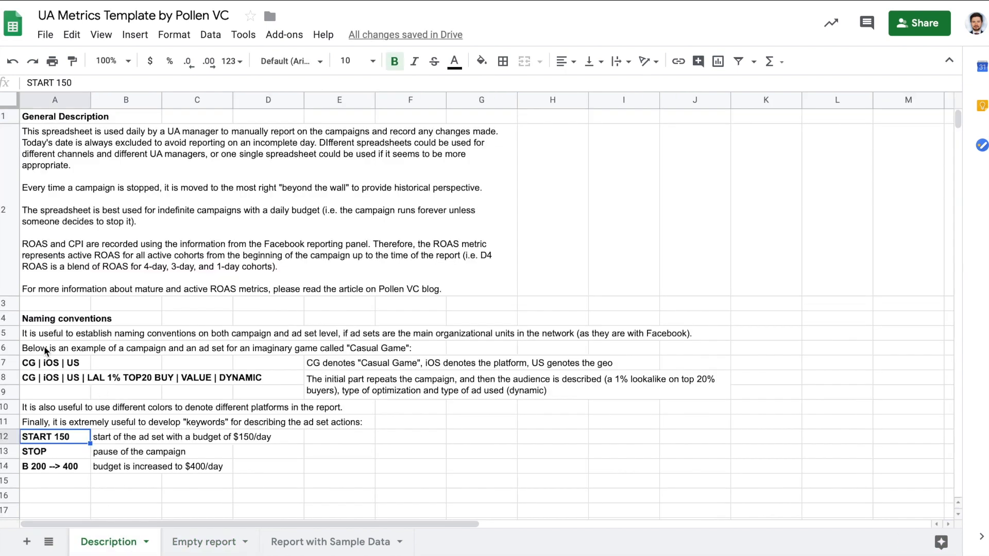
left_click(46, 363)
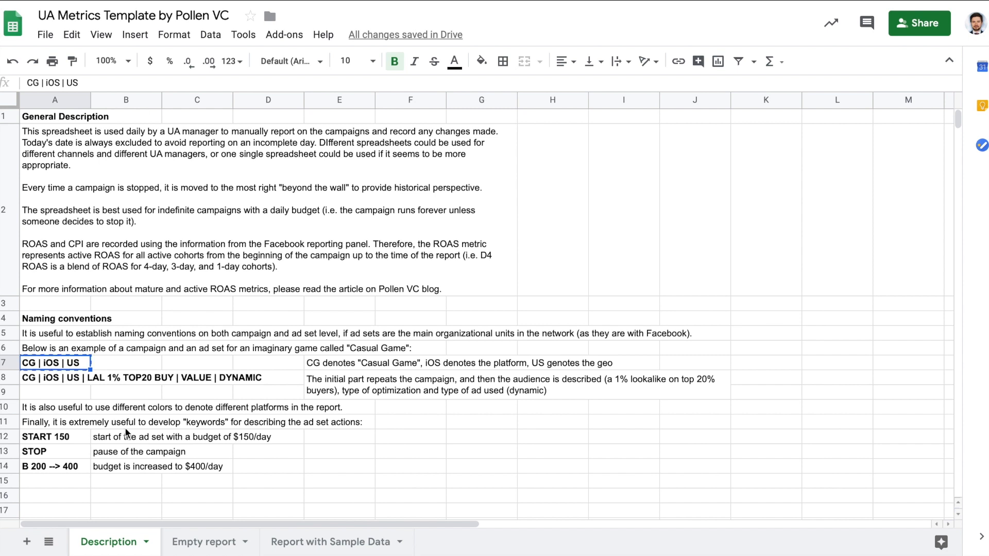
left_click(201, 541)
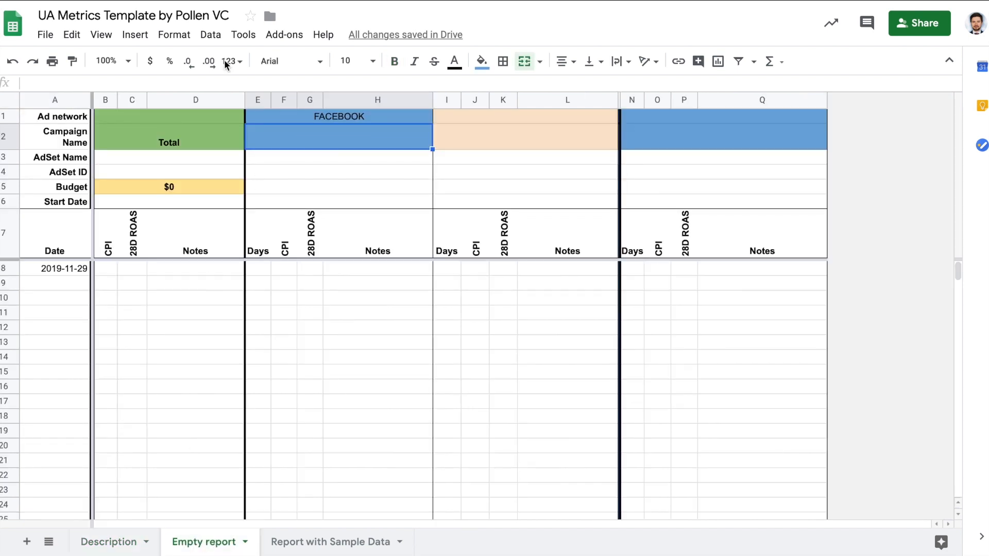
type("CG | iOS | US")
- Copy the example name "CG | iOS | US | LAL 1% TOP20 BUY | VALUE | DYNAMIC" from the Description sheet into the Facebook block's AdSet Name
left_click(279, 154)
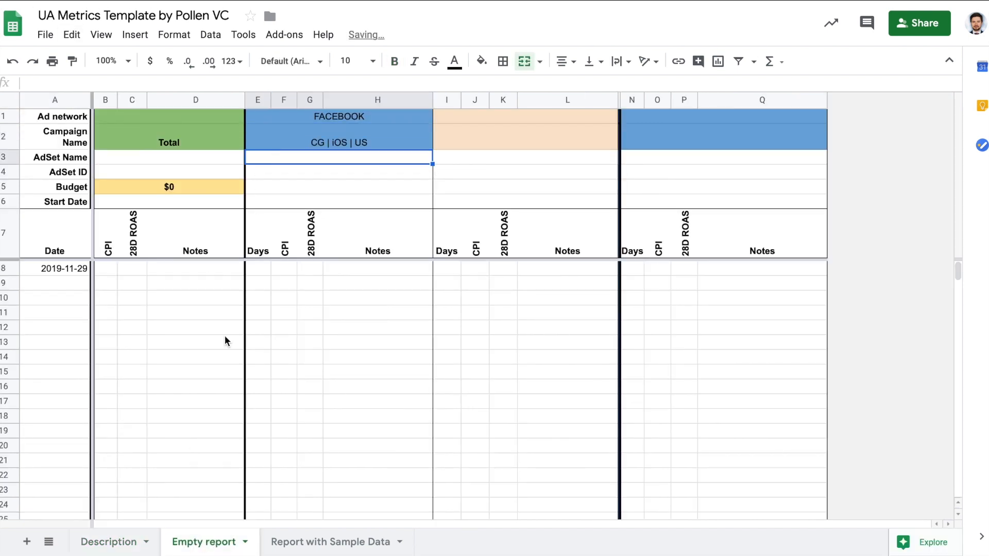
left_click(111, 542)
left_click(65, 377)
key("ctrl+c")
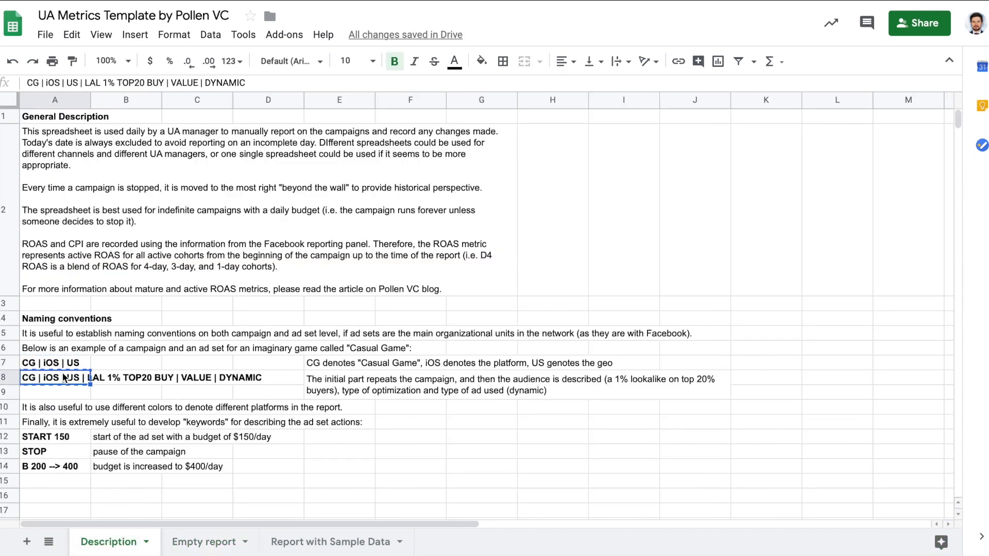
left_click(203, 542)
key("ctrl+v")
left_click(284, 184)
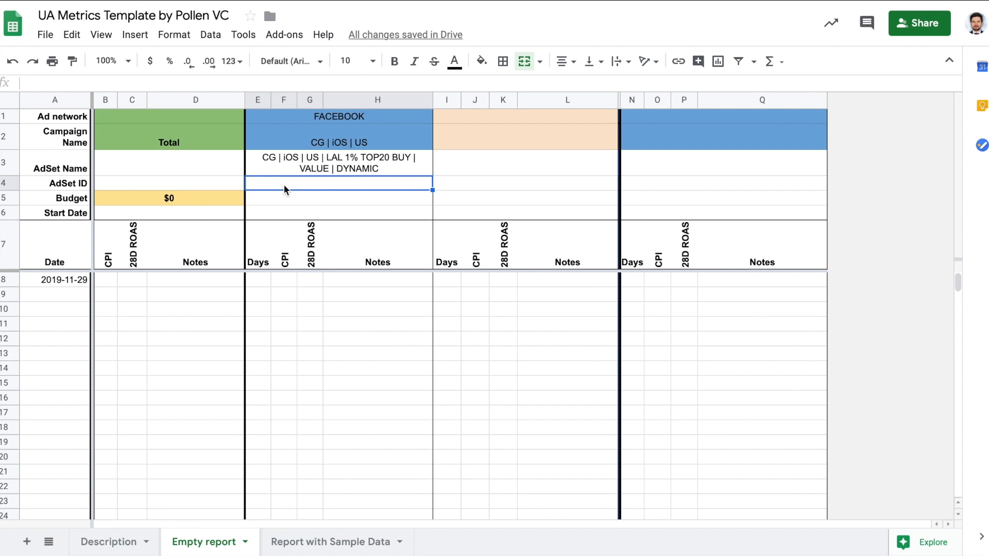
type("12")
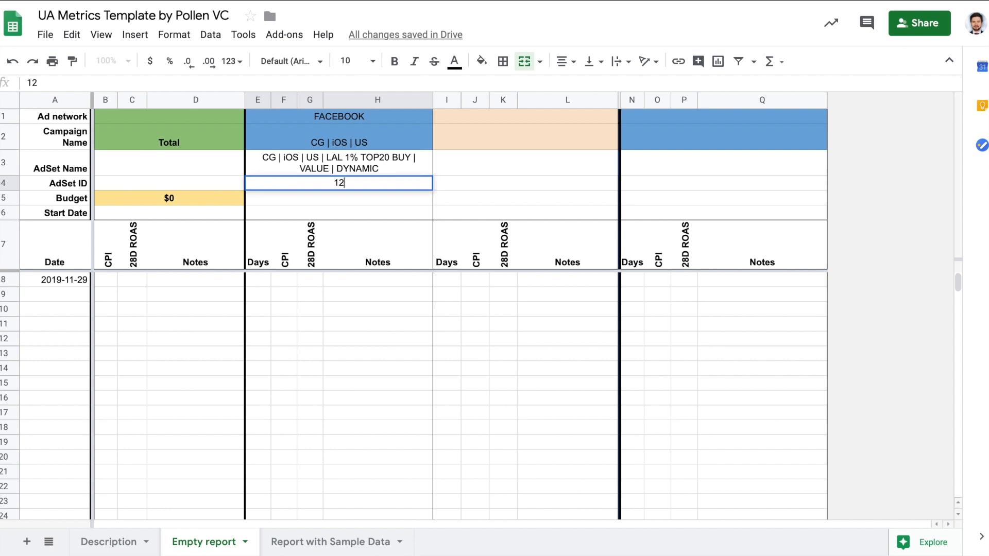
type("34567890")
key("Return")
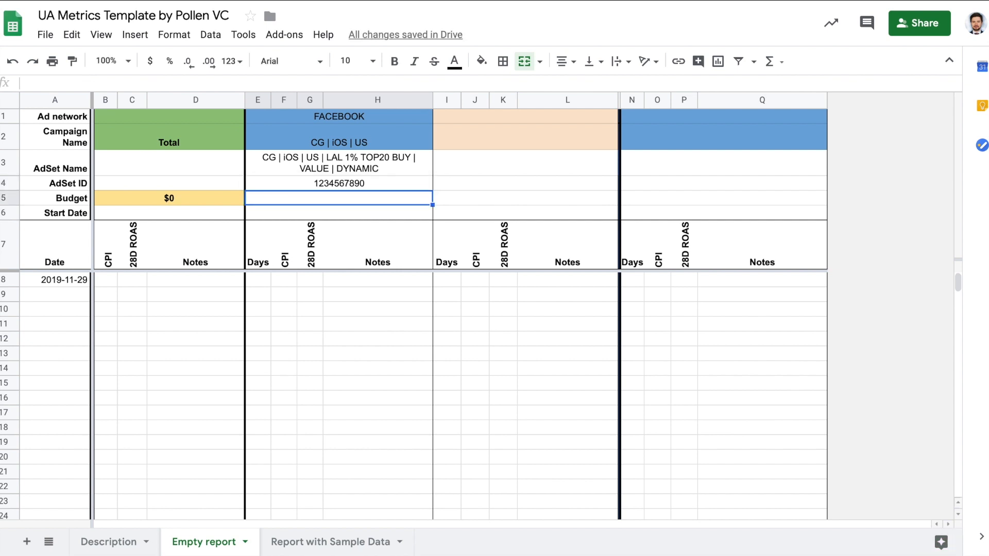
type("1")
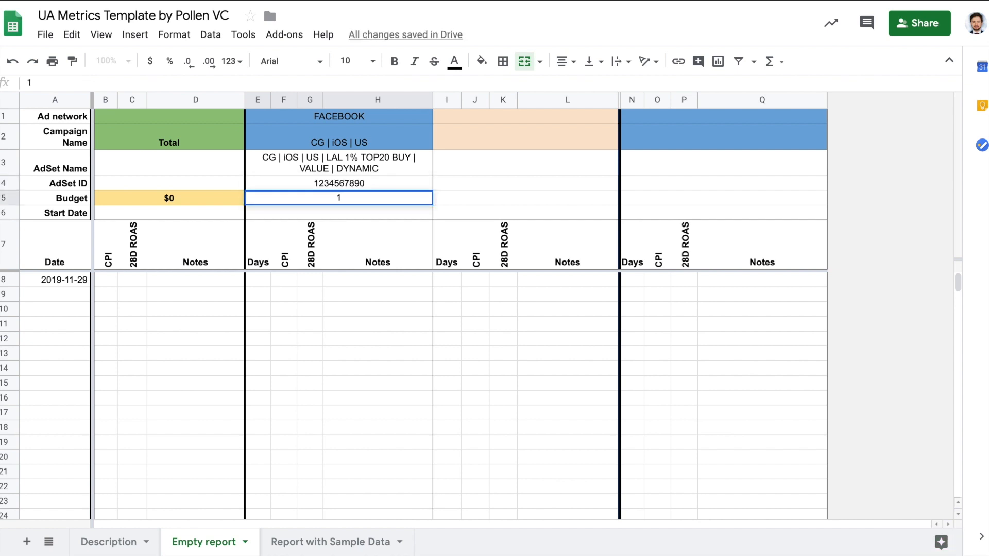
type("50")
key("Return")
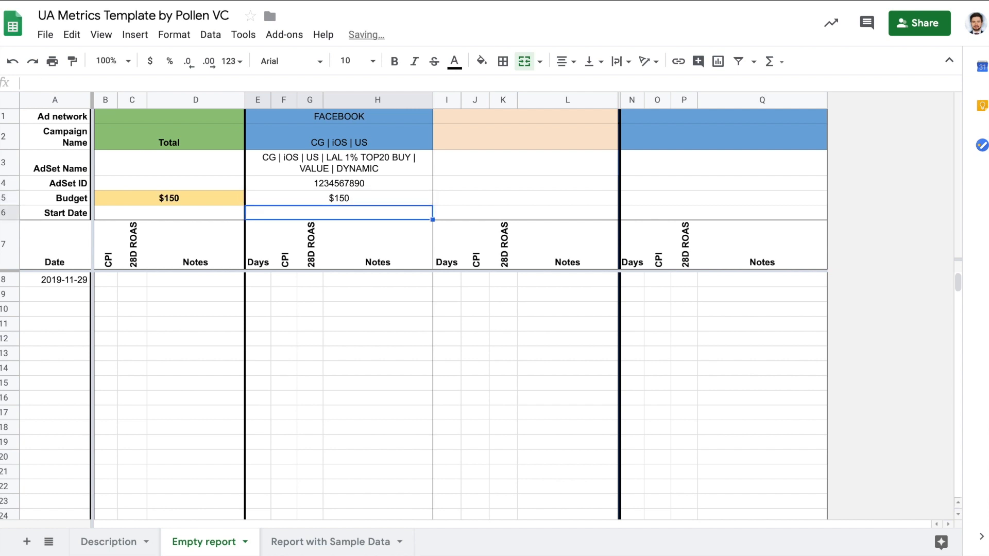
left_click(205, 201)
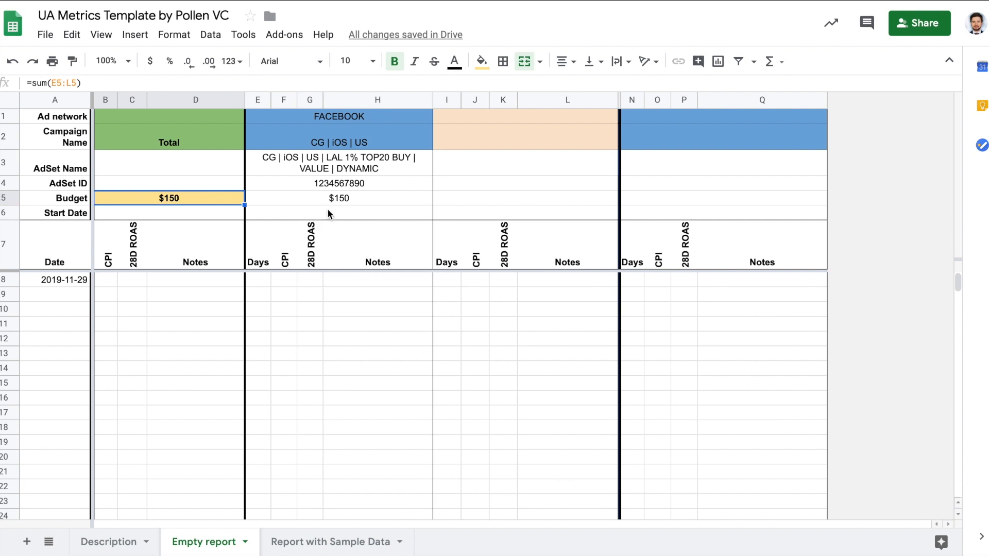
- Copy the date 2019-11-29 from the Date column into the Facebook block's Start Date
left_click(71, 280)
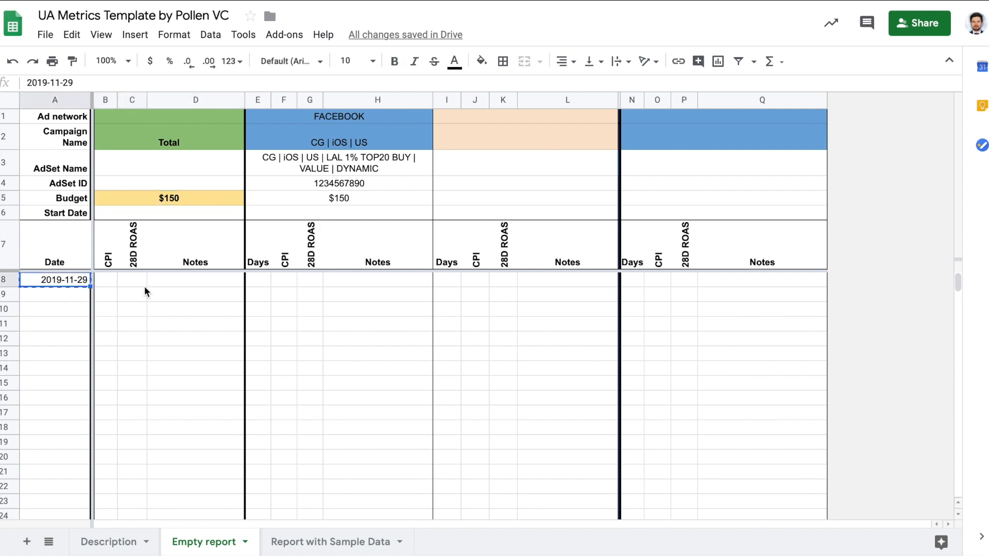
left_click(326, 212)
key("ctrl+v")
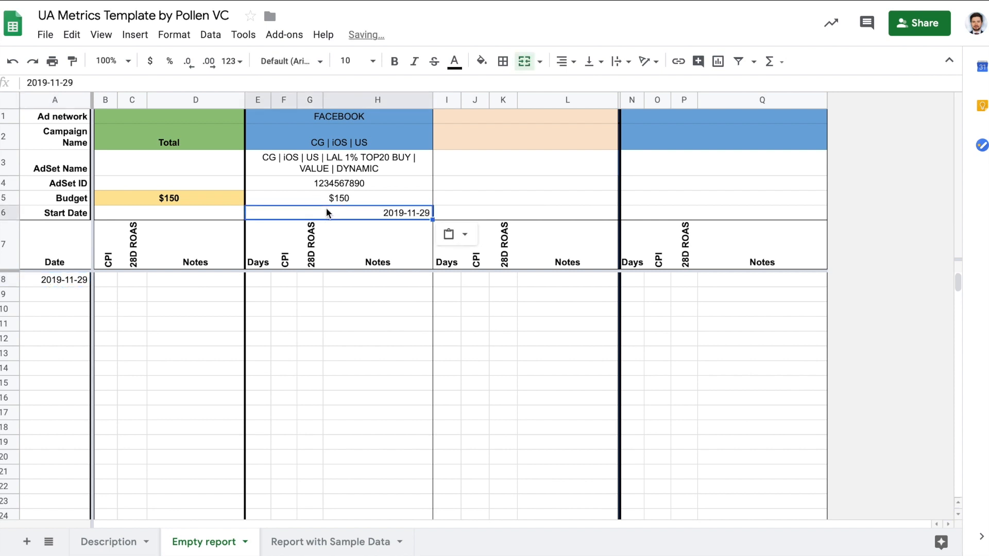
- Record day 0 and the note "START 150" for the Facebook campaign in the 2019-11-29 row
left_click(255, 280)
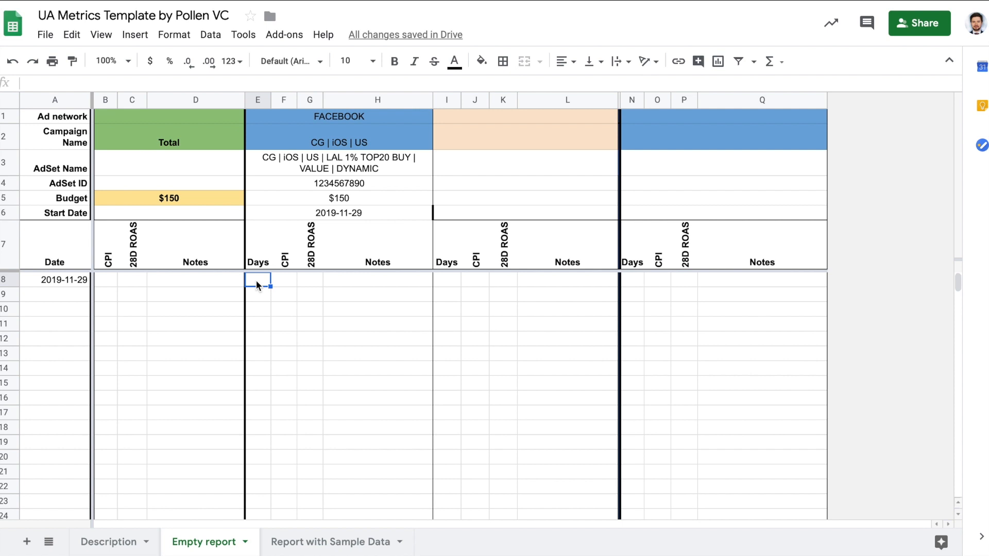
type("0")
key("Return")
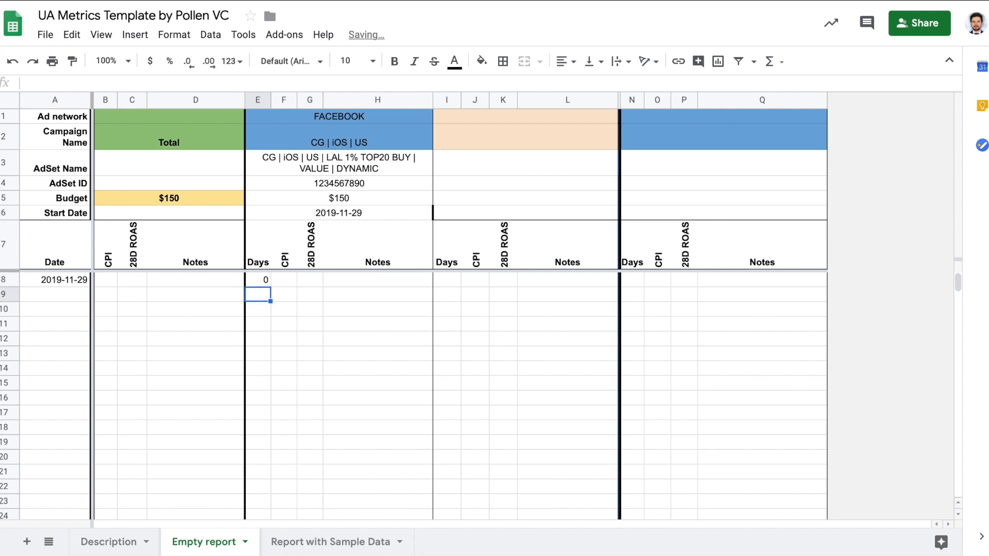
left_click(363, 279)
type("STA")
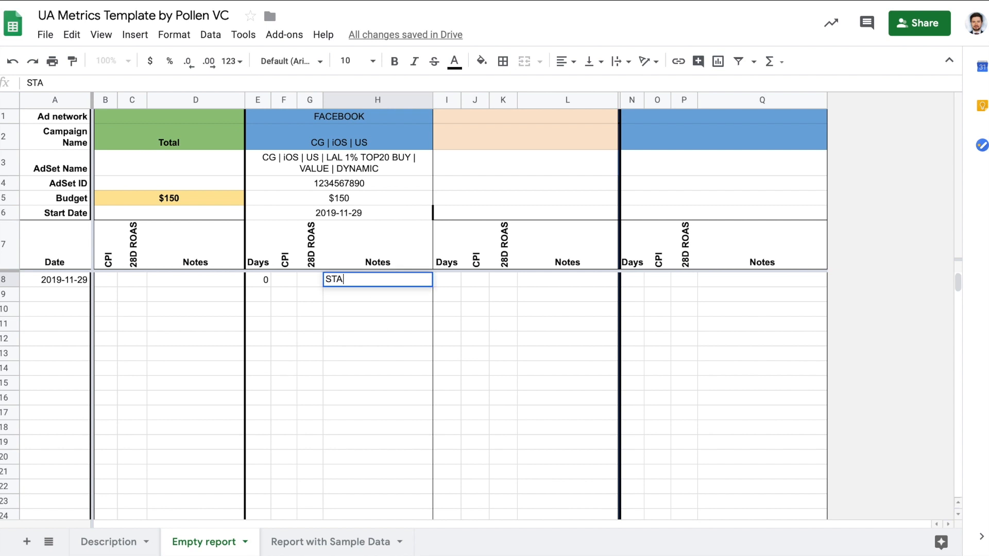
type("RT 150")
- Enter 1 and 2 in the Facebook campaign's Days column, in the two rows below day 0
left_click(261, 296)
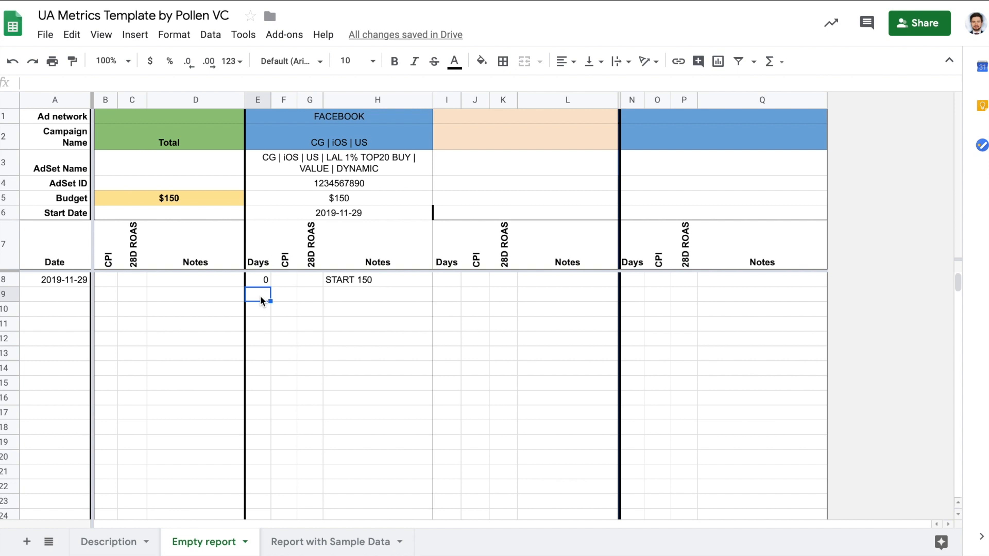
type("1")
key("Return")
type("2")
key("Return")
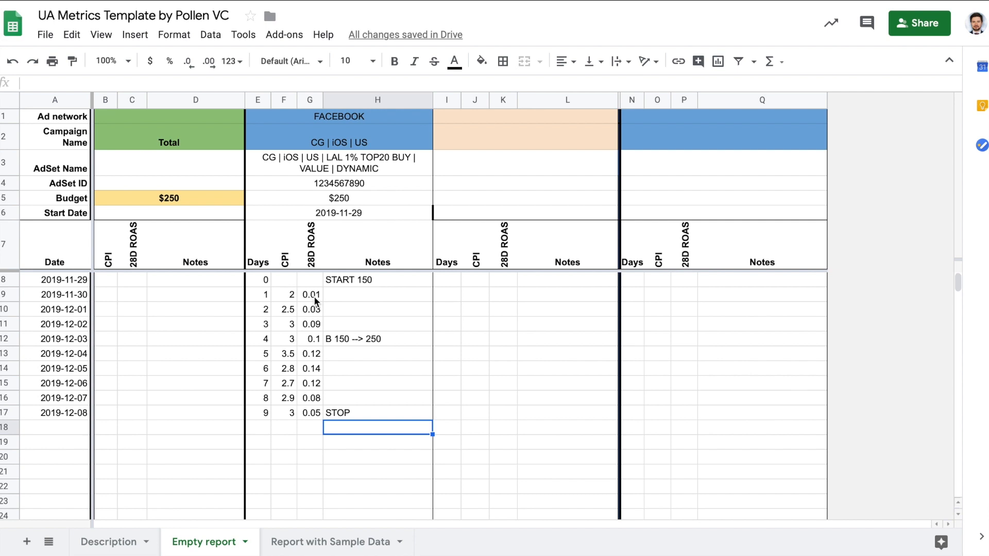
- Check the stopped Facebook campaign's day 4 and day 9 ROAS, and move its columns E to H beyond the thick divider before column N
left_click(313, 340)
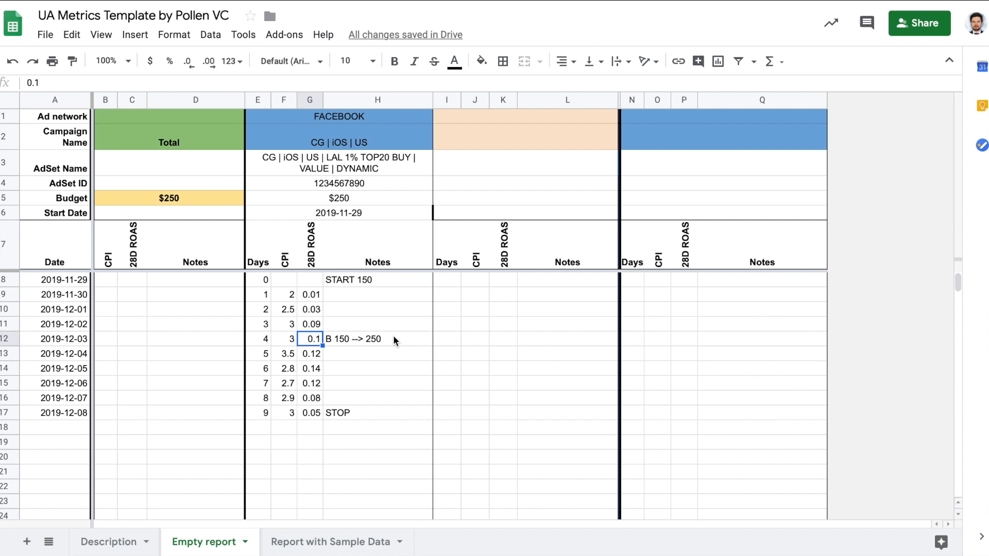
left_click(315, 414)
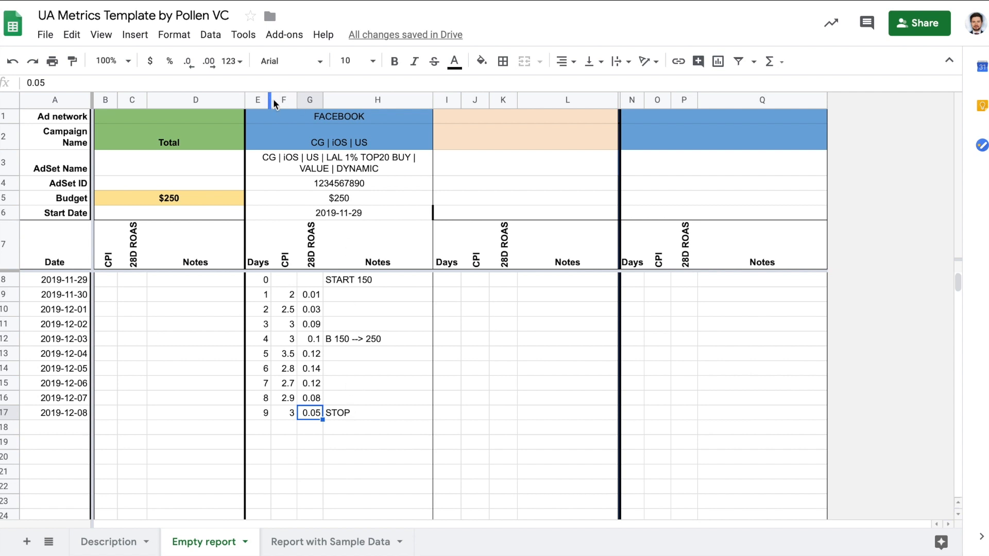
left_click_drag(261, 100, 380, 100)
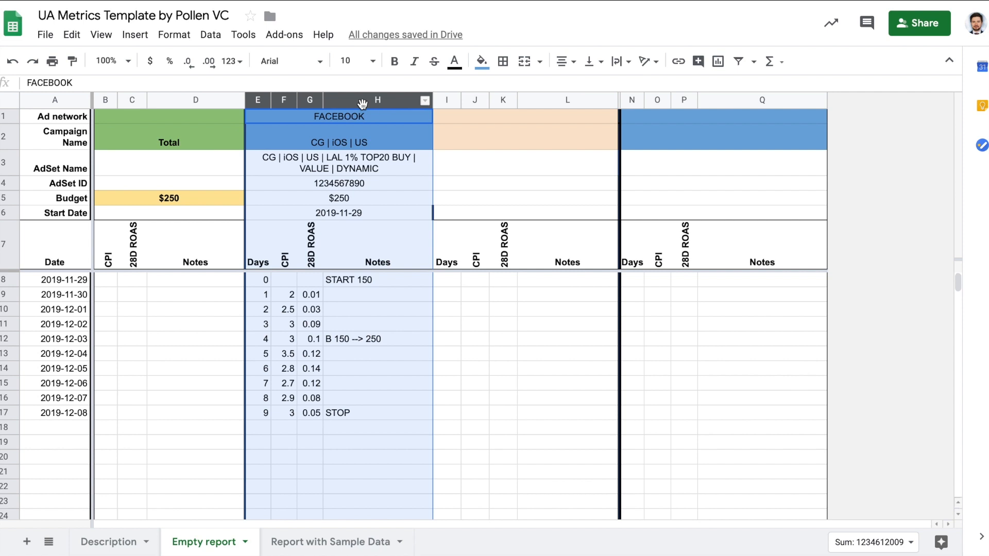
left_click_drag(353, 103, 621, 96)
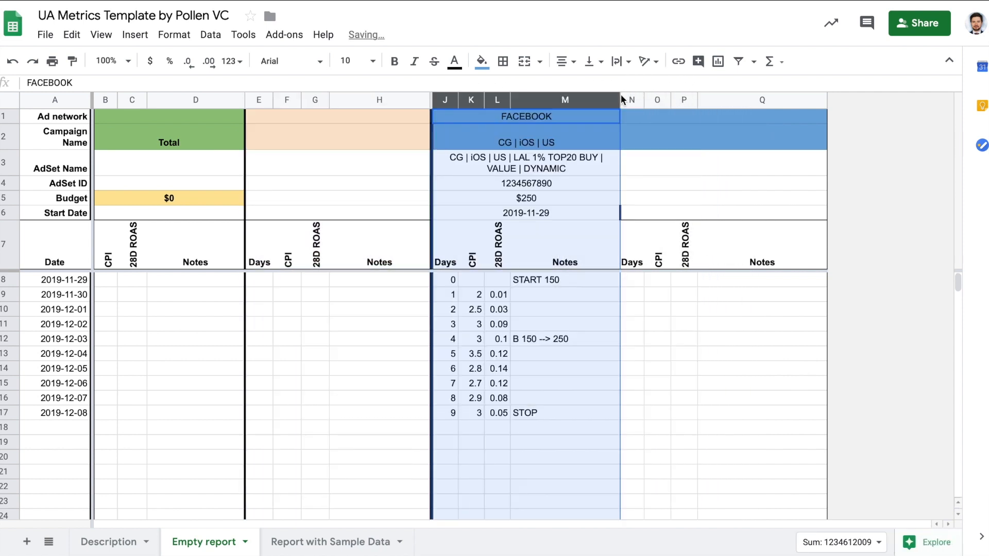
left_click(541, 339)
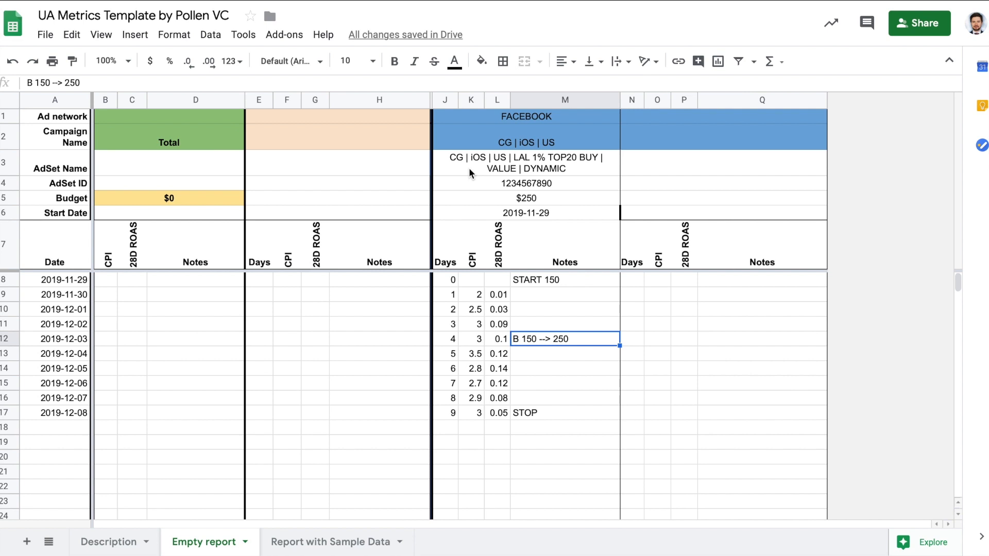
left_click(500, 263)
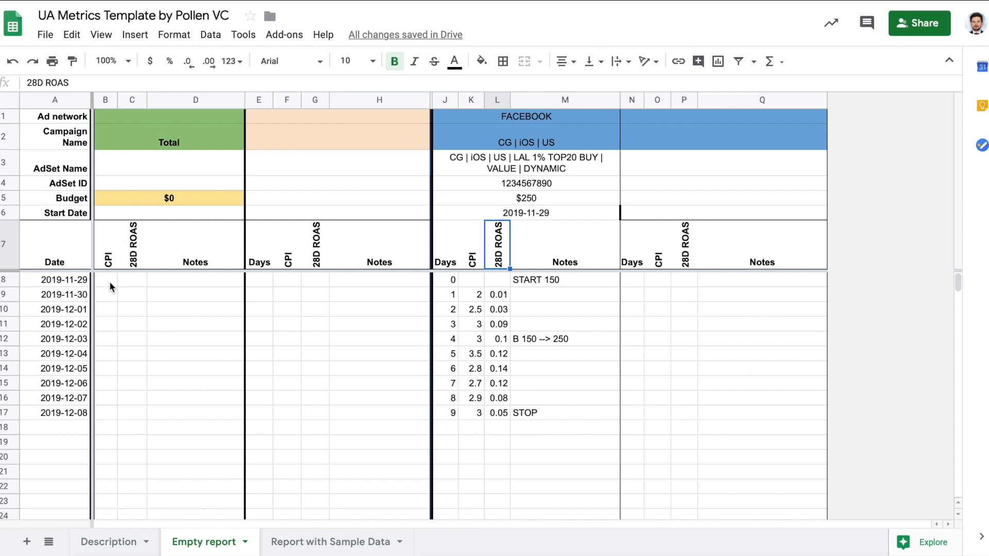
left_click(133, 282)
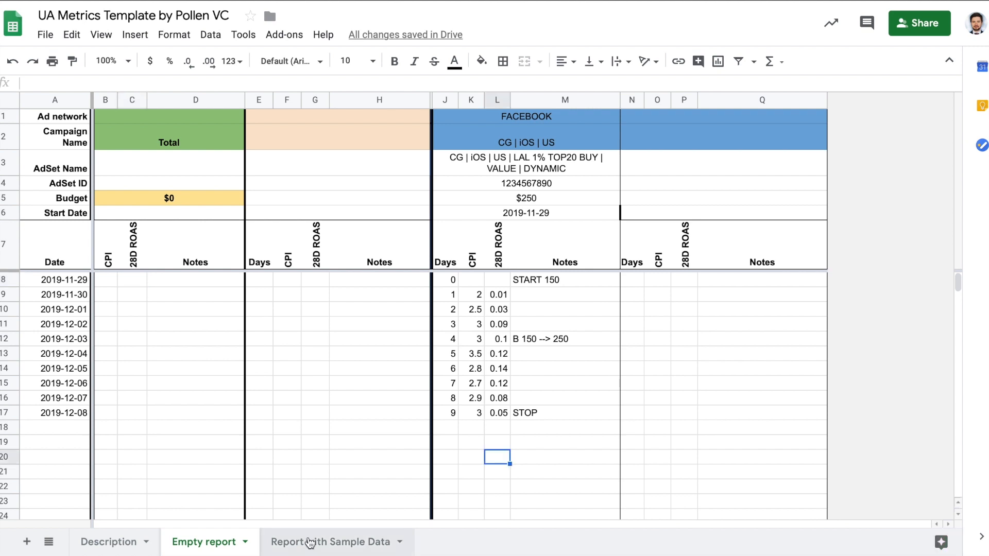
- Review the three Facebook campaigns in the Report with Sample Data sheet, including their daily metrics and the CG | iOS | WW campaign's STOP note
left_click(310, 542)
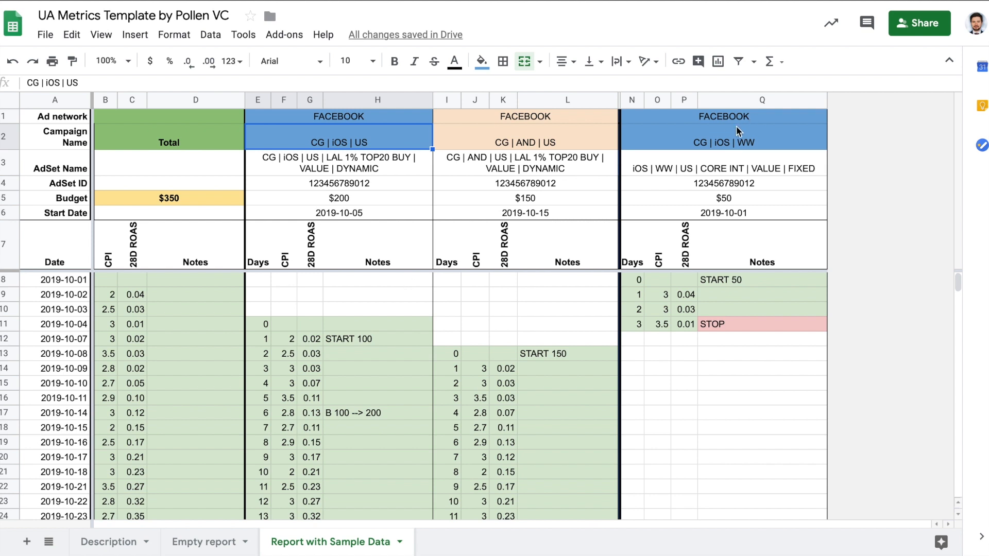
left_click(672, 121)
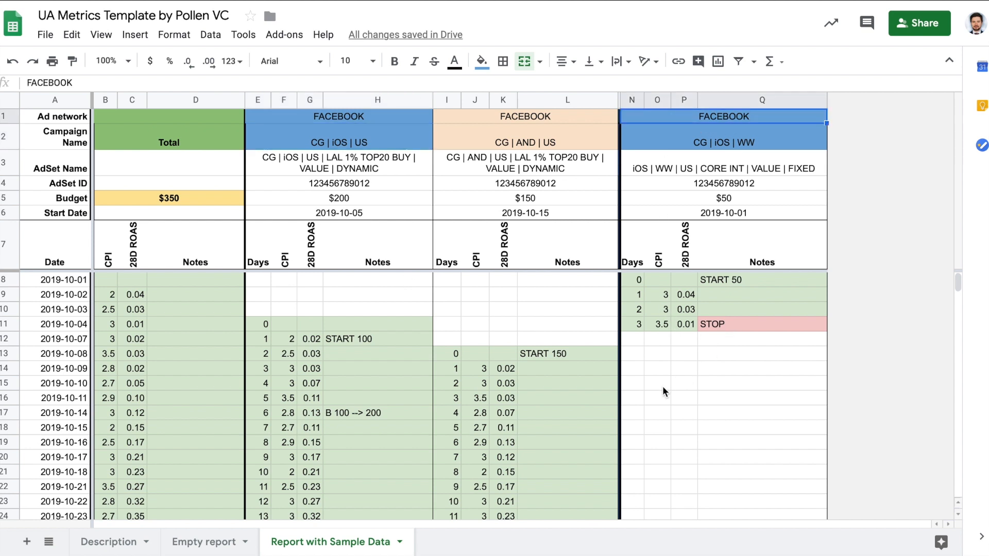
left_click(400, 146)
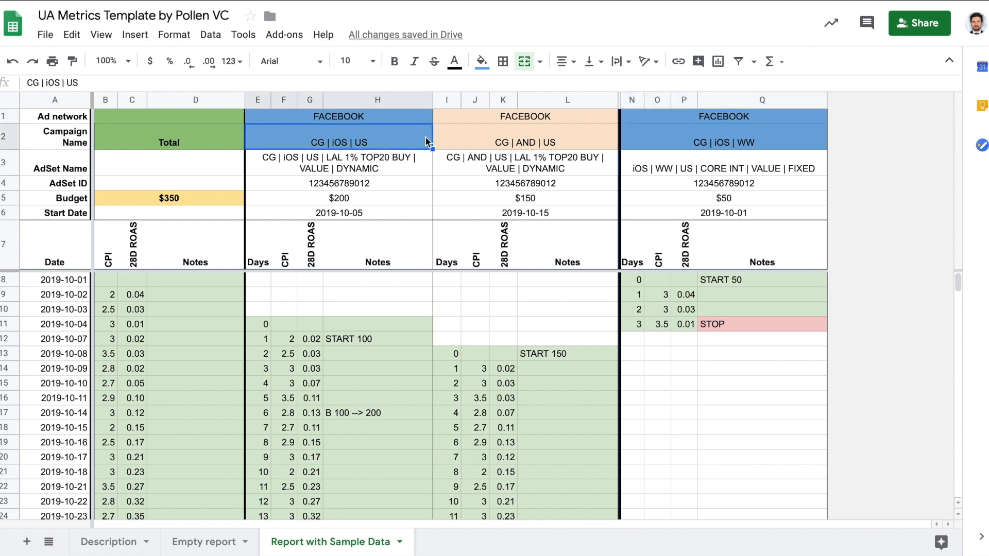
left_click(458, 135)
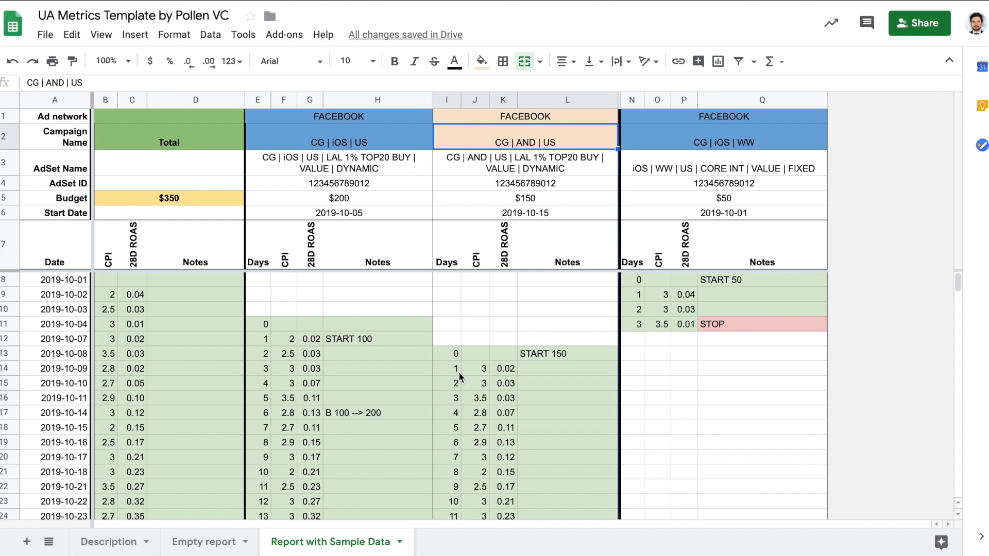
scroll(459, 372, "down", 3)
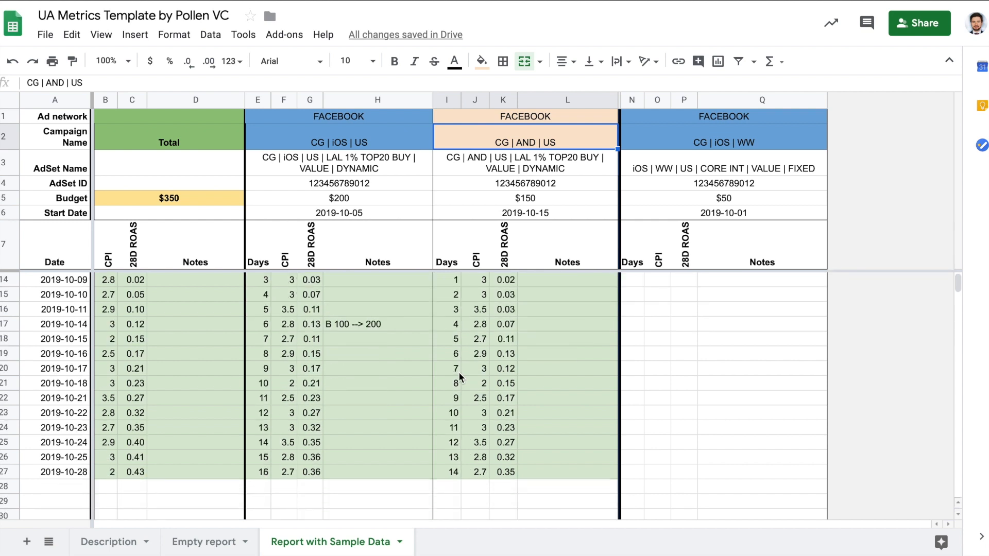
scroll(459, 372, "up", 3)
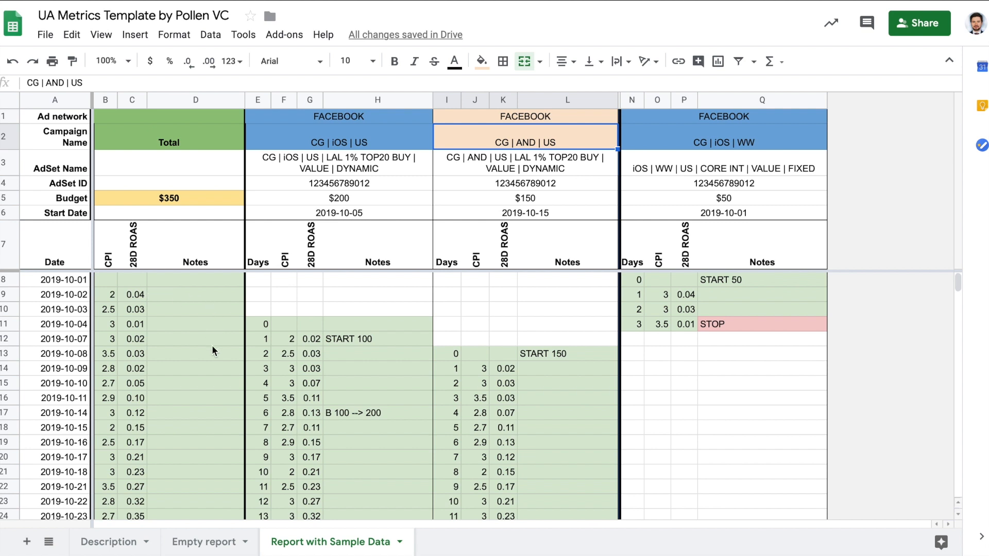
left_click(736, 324)
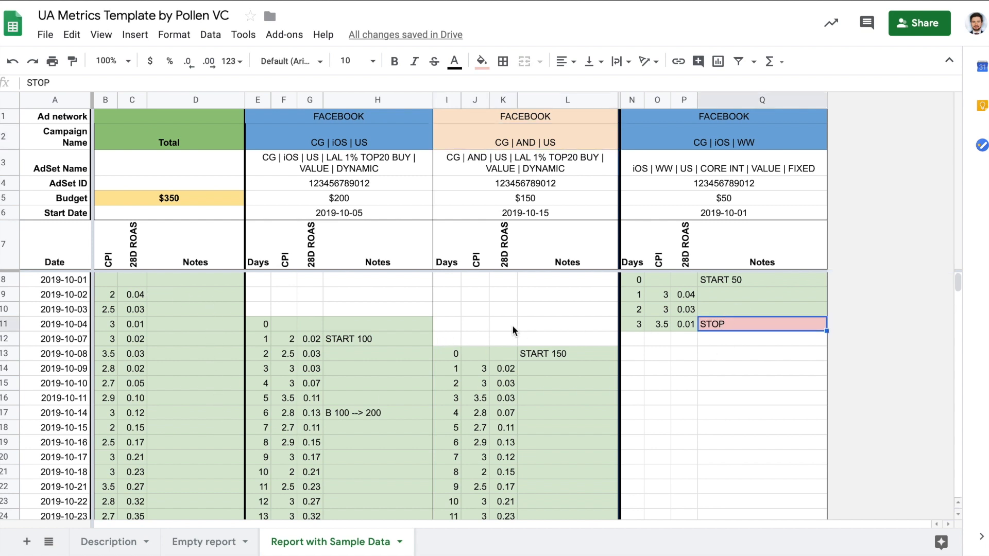